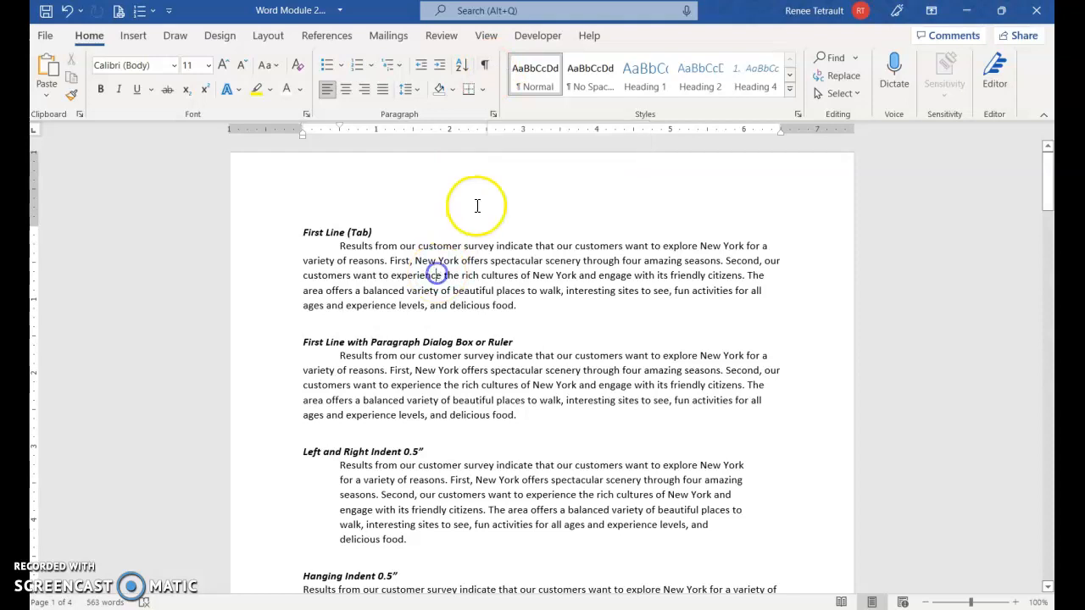
Check that the ruler is displayed and inspect the indentation settings of the paragraph under "First Line (Tab)"
{"action": "left_click", "coordinate": [486, 35]}
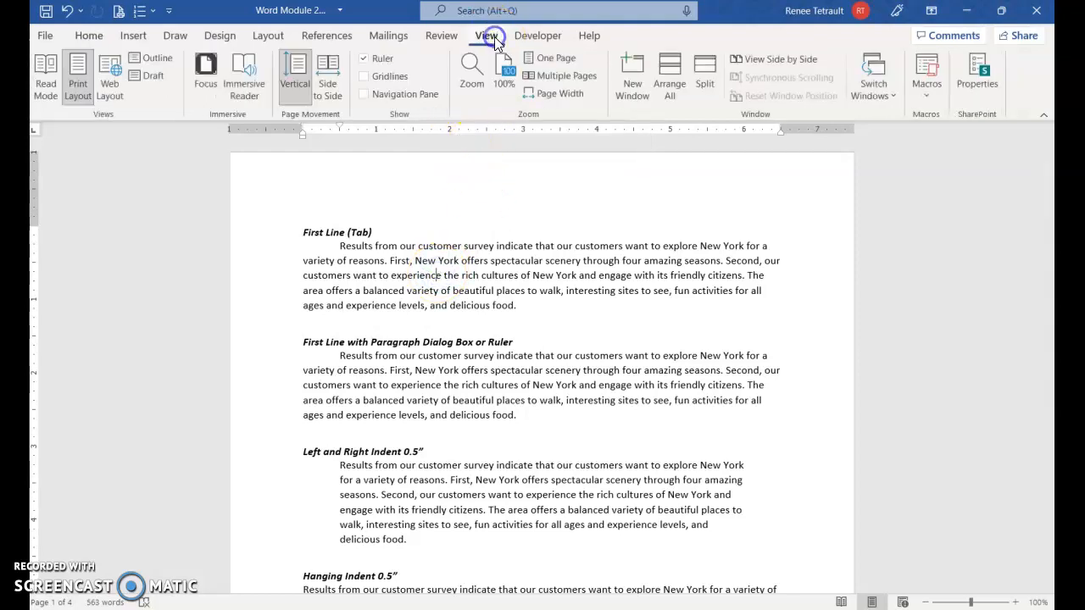
{"action": "left_click", "coordinate": [407, 275]}
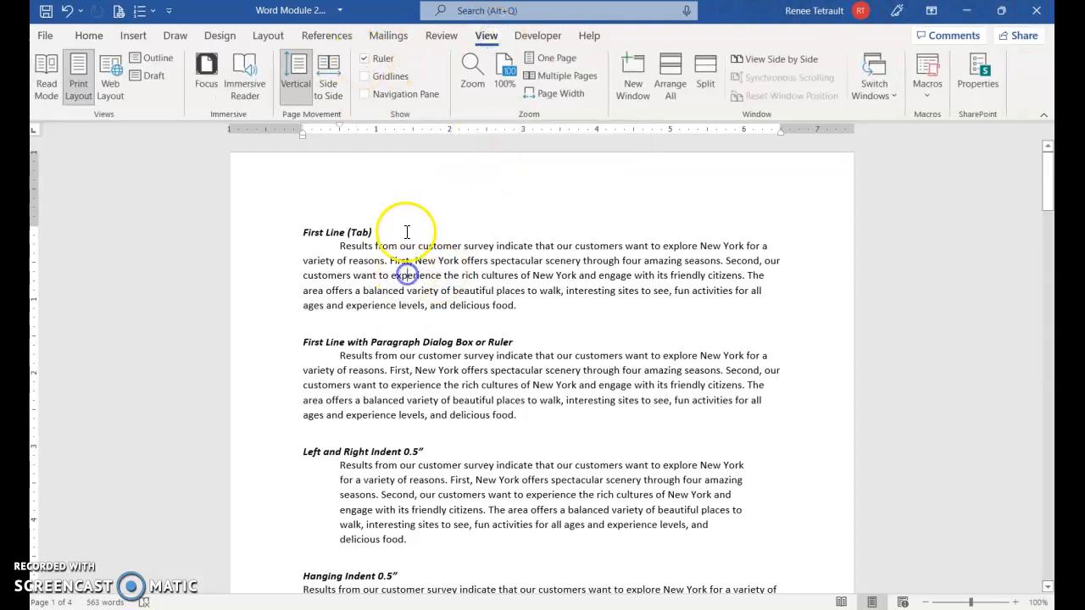
{"action": "left_click", "coordinate": [441, 270]}
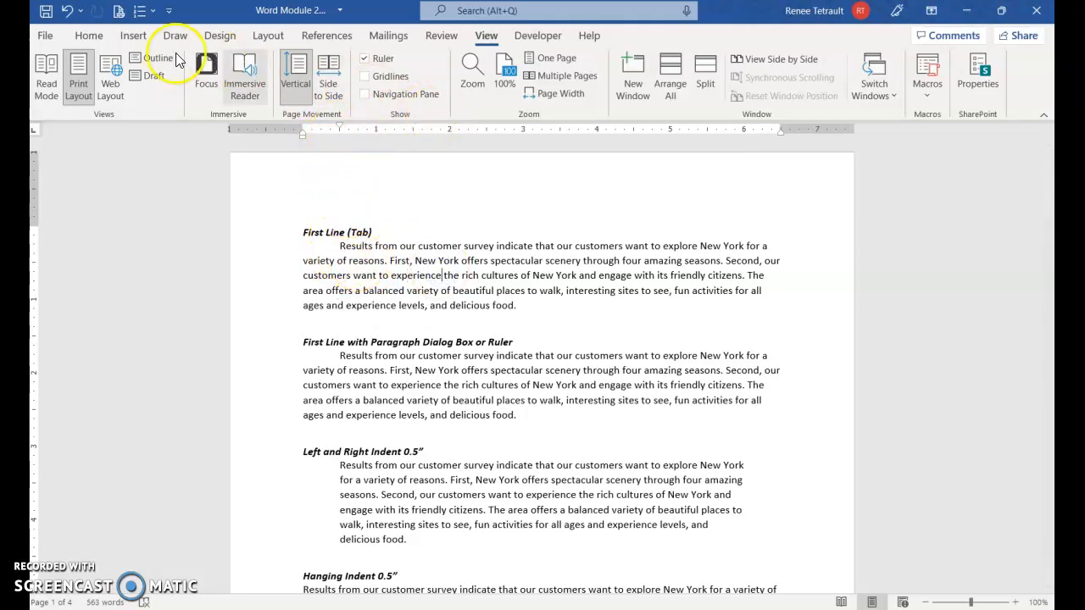
{"action": "left_click", "coordinate": [88, 36]}
{"action": "left_click", "coordinate": [492, 115]}
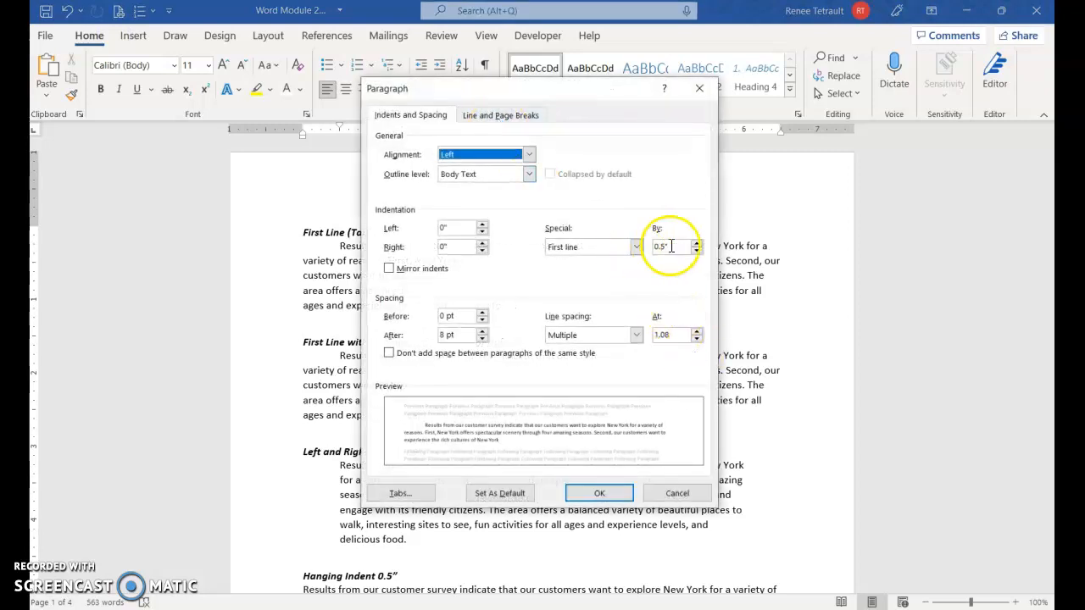
{"action": "left_click", "coordinate": [580, 492]}
Use the ruler to remove the first-line indent under "First Line with Paragraph Dialog Box or Ruler" and set it back to 0.5"
{"action": "left_click", "coordinate": [367, 401]}
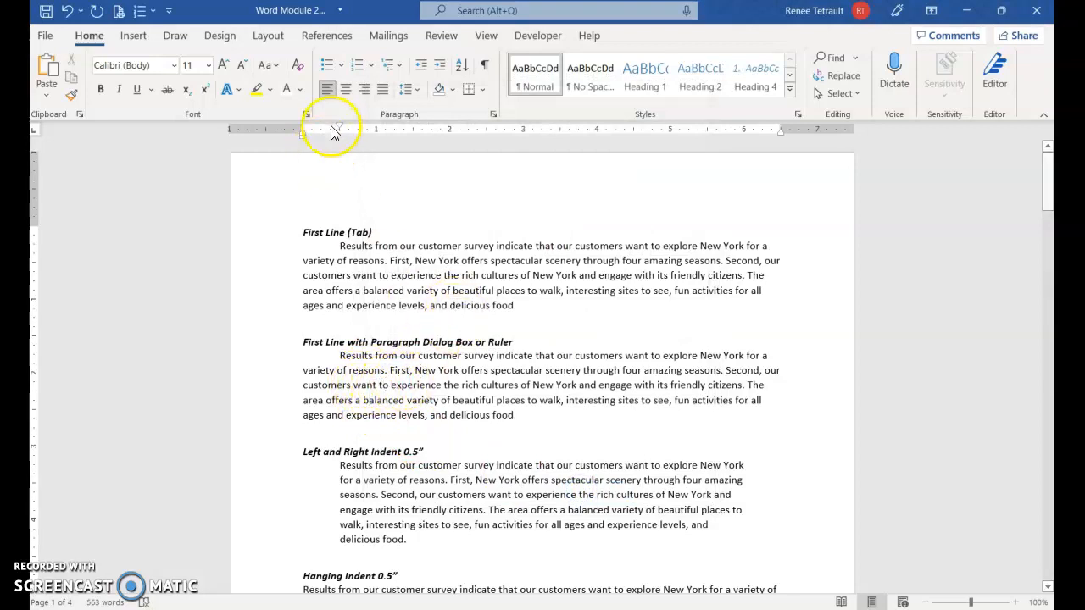
{"action": "left_click_drag", "start_coordinate": [340, 127], "coordinate": [307, 125]}
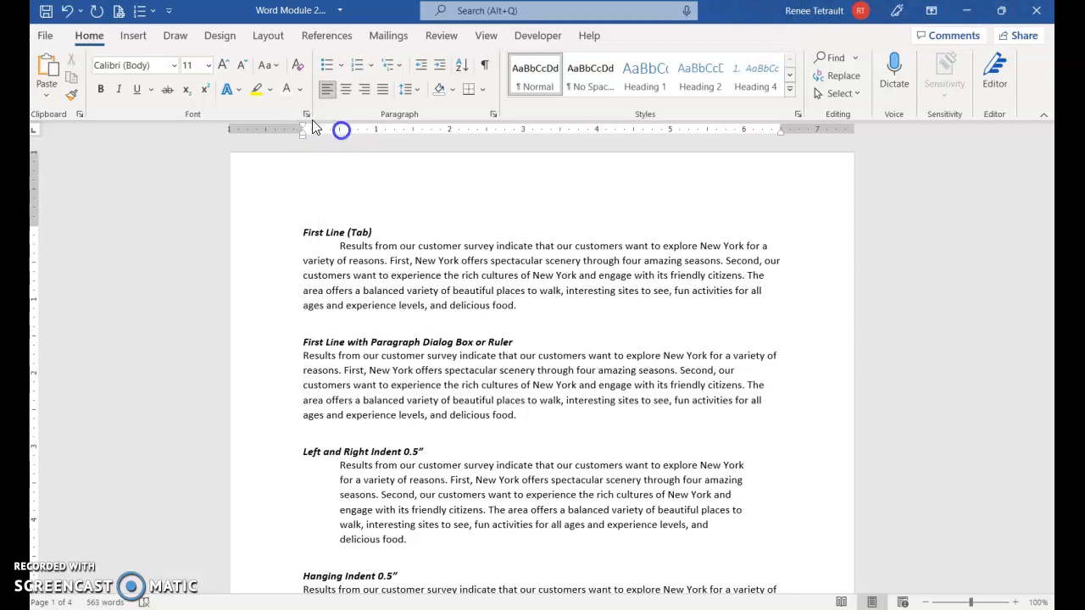
{"action": "left_click_drag", "start_coordinate": [303, 129], "coordinate": [340, 129]}
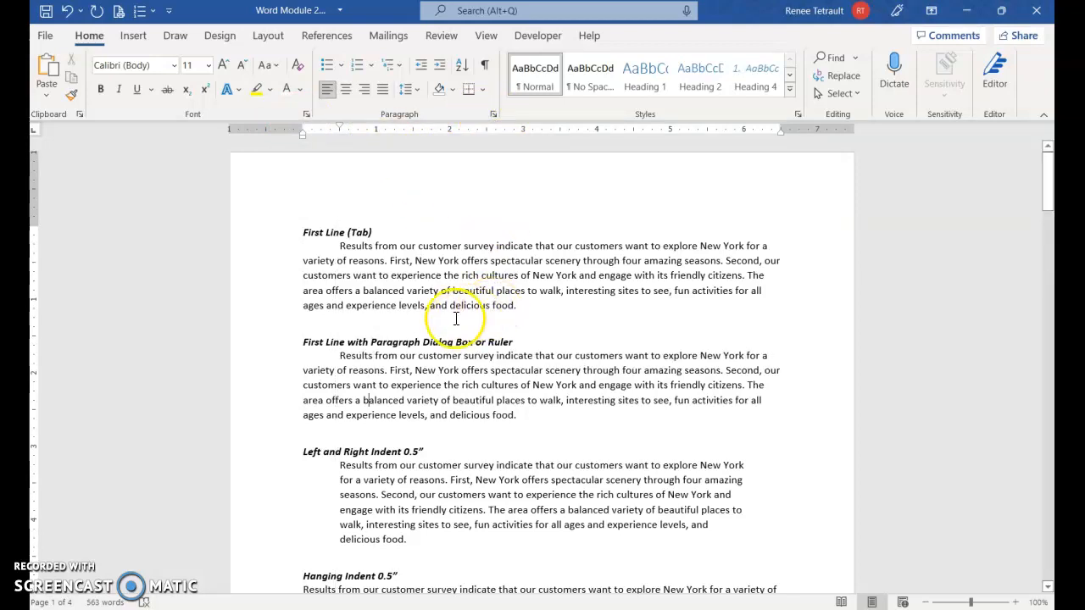
Inspect the left and right indentation settings of the paragraph under "Left and Right Indent 0.5""
{"action": "scroll", "coordinate": [436, 373], "scroll_direction": "down", "scroll_amount": 3}
{"action": "left_click", "coordinate": [438, 389]}
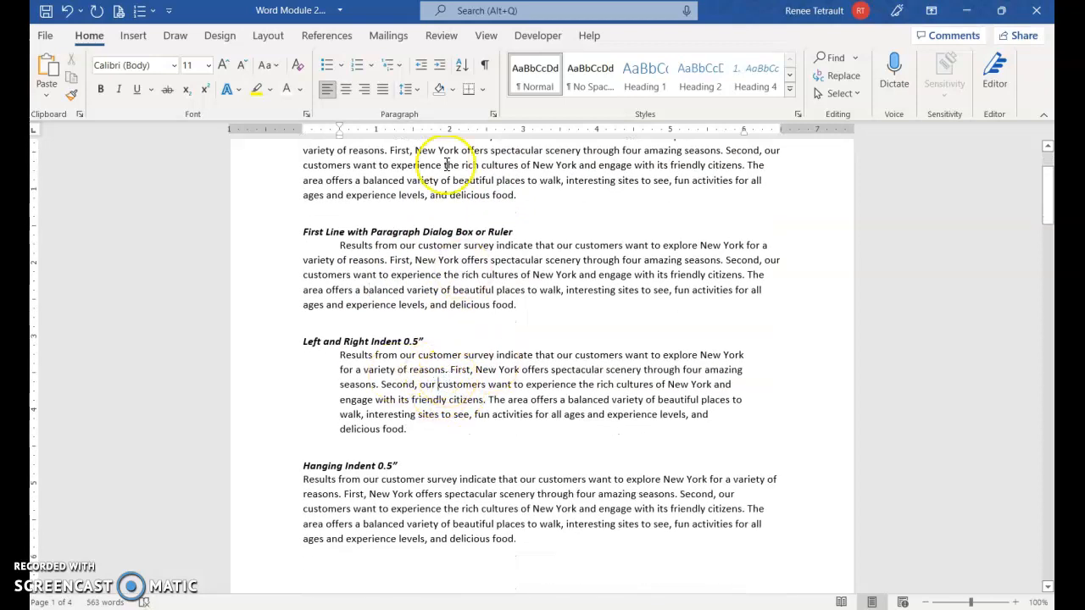
{"action": "left_click", "coordinate": [494, 114]}
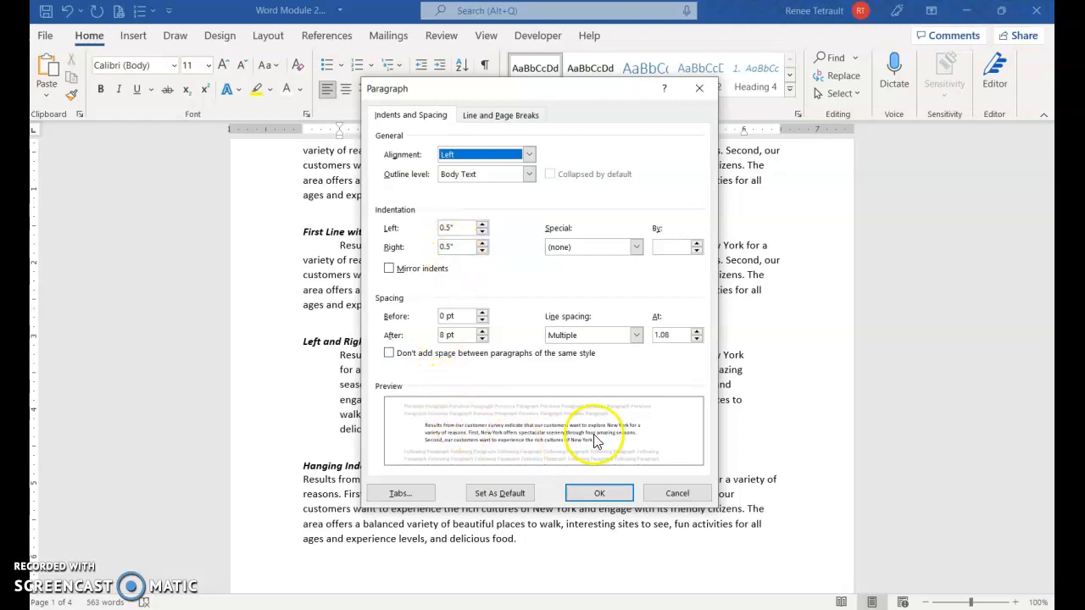
{"action": "left_click", "coordinate": [598, 493]}
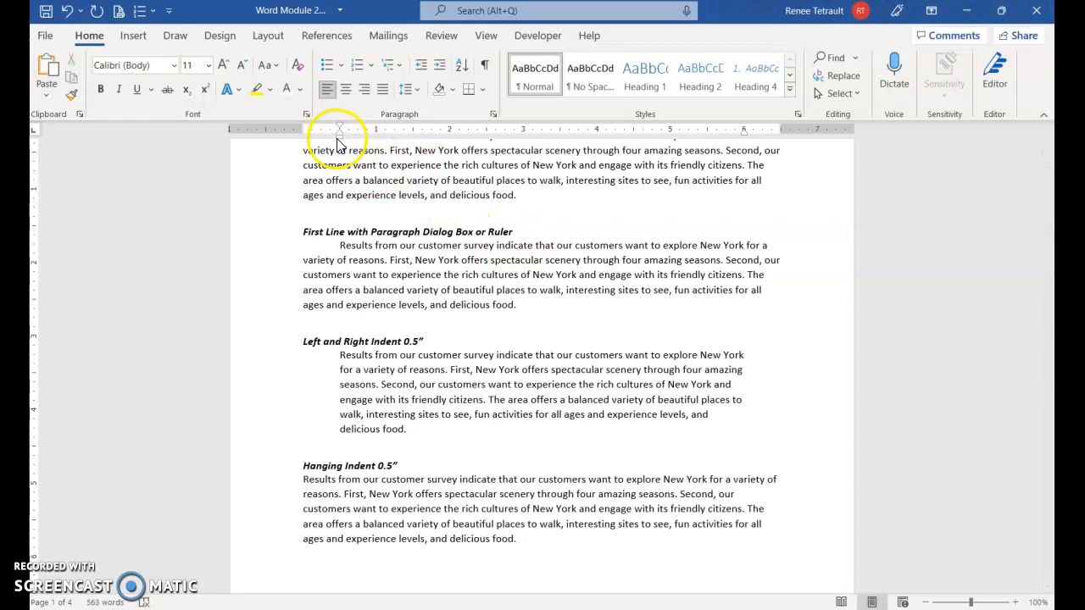
On the ruler, move the left indent under "Left and Right Indent 0.5"" to the margin and return it to 0.5"
{"action": "left_click_drag", "start_coordinate": [339, 138], "coordinate": [303, 136]}
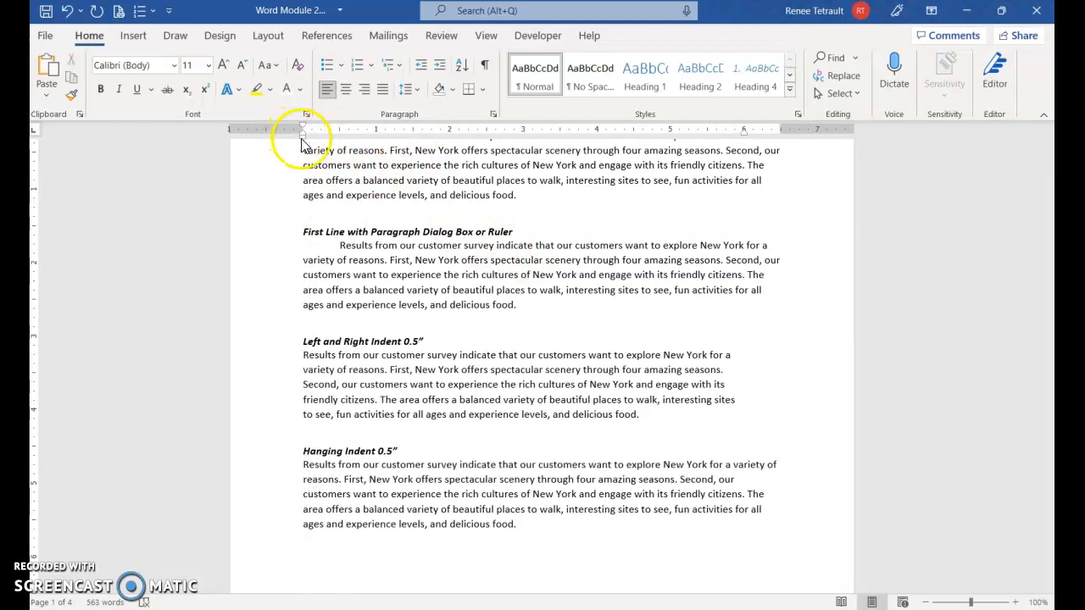
{"action": "left_click_drag", "start_coordinate": [304, 141], "coordinate": [341, 140]}
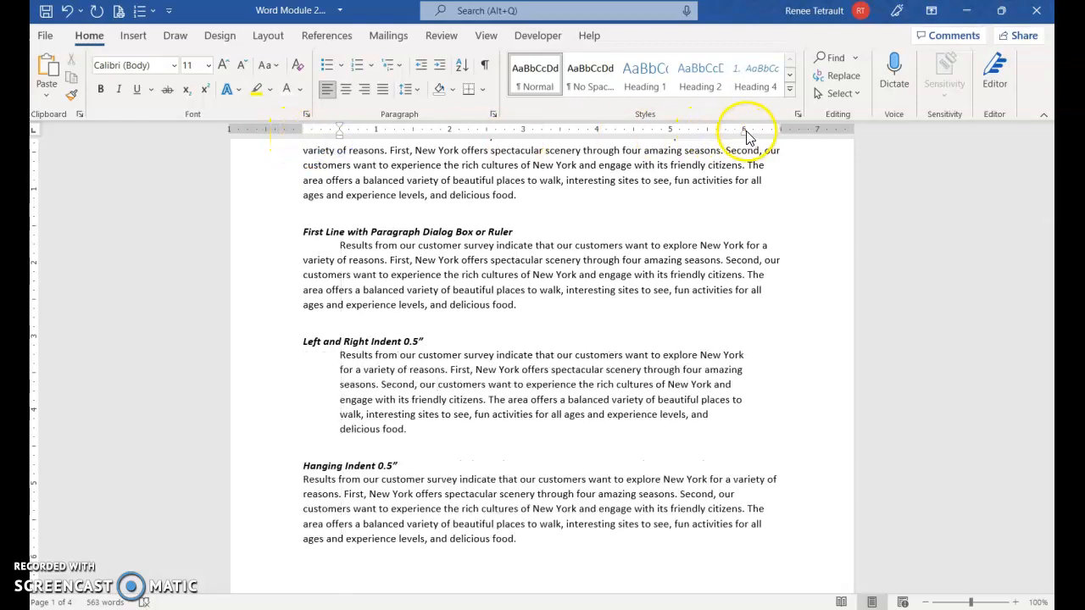
{"action": "mouse_move", "coordinate": [744, 134]}
{"action": "left_mouse_down"}
{"action": "mouse_move", "coordinate": [781, 142]}
{"action": "mouse_move", "coordinate": [743, 141]}
{"action": "left_mouse_up"}
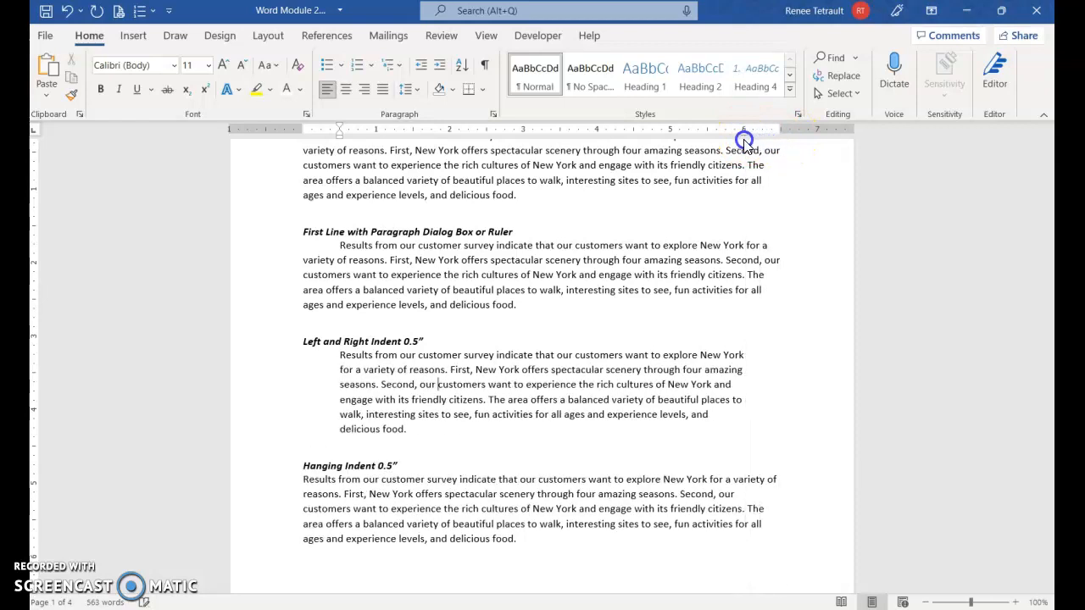
Lower the left indent of the "Left and Right Indent 0.5"" paragraph to -0.3" using the numeric indent setting
{"action": "left_click", "coordinate": [266, 37]}
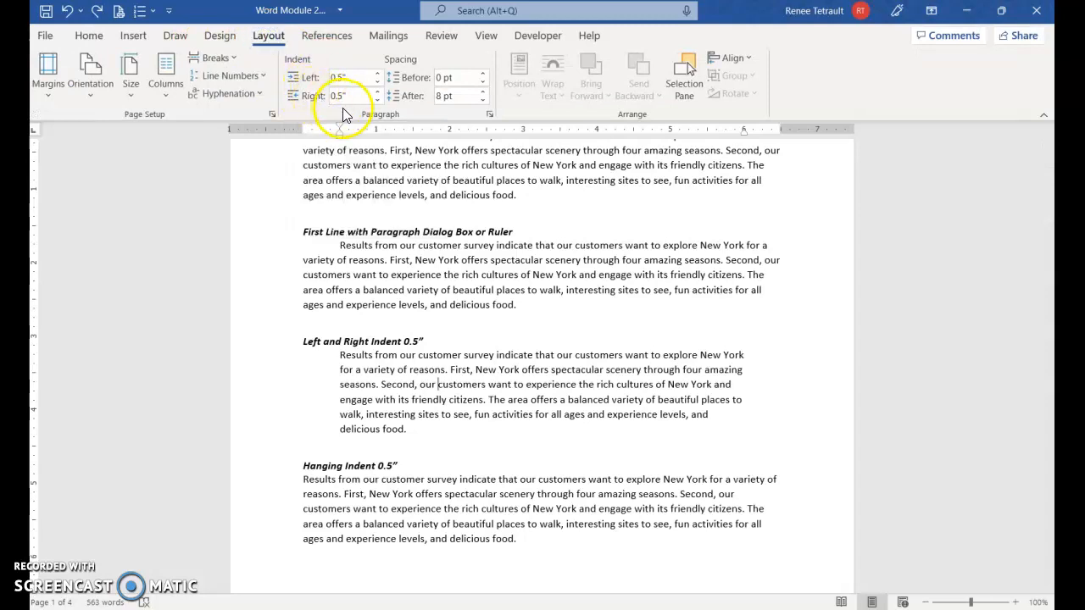
{"action": "left_click", "coordinate": [378, 82]}
{"action": "left_click", "coordinate": [378, 82]}
{"action": "left_click", "coordinate": [378, 83]}
{"action": "left_click", "coordinate": [378, 83]}
{"action": "left_click", "coordinate": [378, 83]}
{"action": "left_click", "coordinate": [378, 82]}
{"action": "left_click", "coordinate": [378, 83]}
{"action": "left_click", "coordinate": [379, 84]}
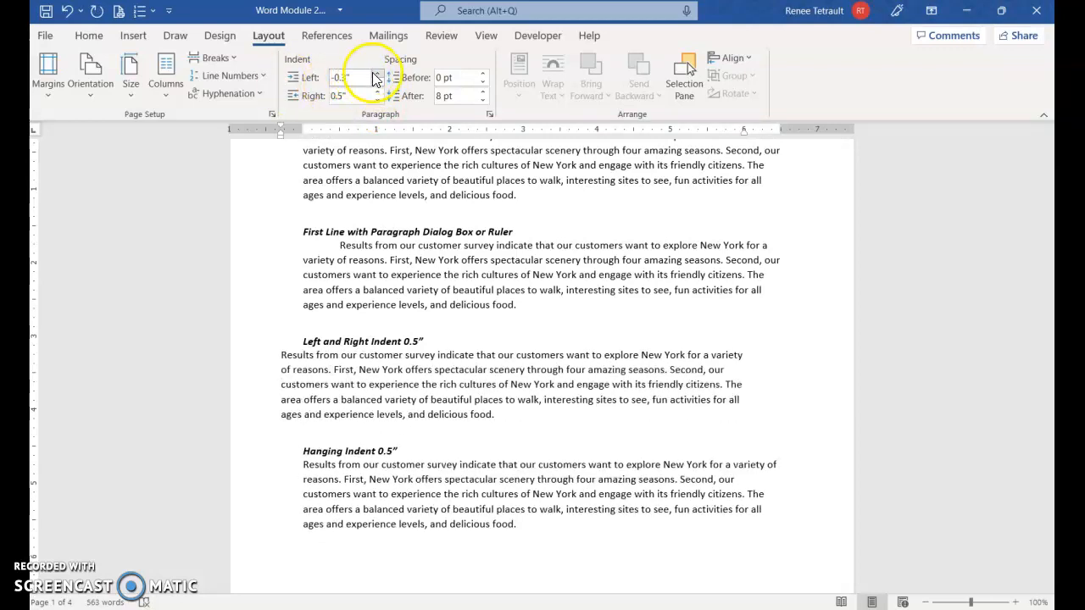
Raise the left indent of the "Left and Right Indent 0.5"" paragraph to 0.5"
{"action": "left_click", "coordinate": [378, 74]}
{"action": "left_click", "coordinate": [378, 74]}
{"action": "left_click", "coordinate": [378, 73]}
{"action": "left_click", "coordinate": [378, 74]}
{"action": "left_click", "coordinate": [378, 73]}
{"action": "left_click", "coordinate": [378, 74]}
{"action": "left_click", "coordinate": [378, 73]}
{"action": "left_click", "coordinate": [378, 74]}
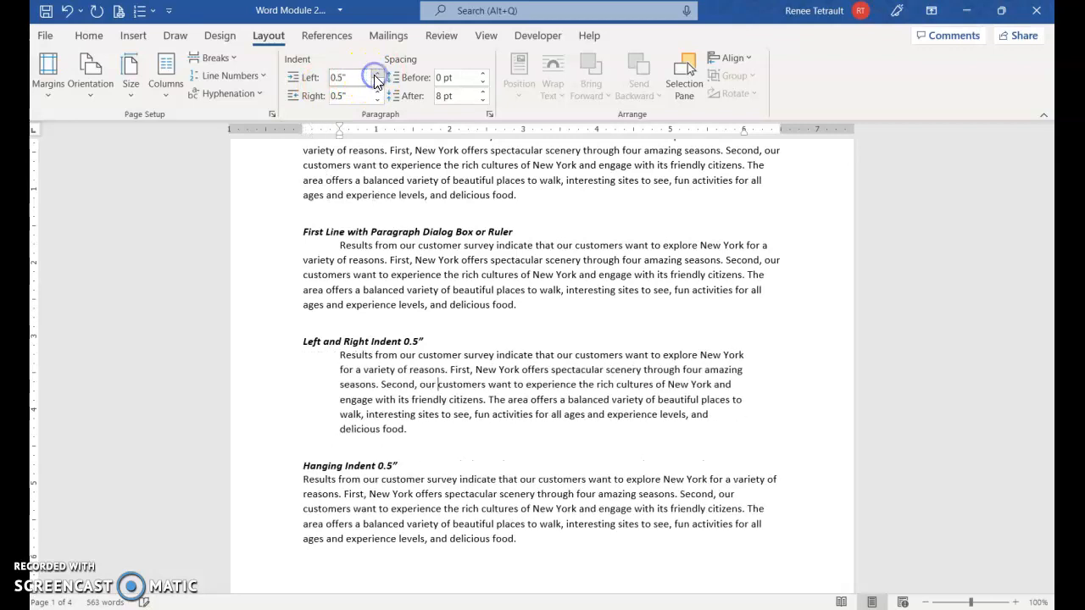
{"action": "left_click", "coordinate": [390, 366]}
Apply a 0.5" hanging indent to the paragraph under "Hanging Indent 0.5"" through the paragraph settings, and undo it
{"action": "scroll", "coordinate": [398, 369], "scroll_direction": "down", "scroll_amount": 1}
{"action": "scroll", "coordinate": [399, 373], "scroll_direction": "down", "scroll_amount": 3}
{"action": "left_click", "coordinate": [447, 349]}
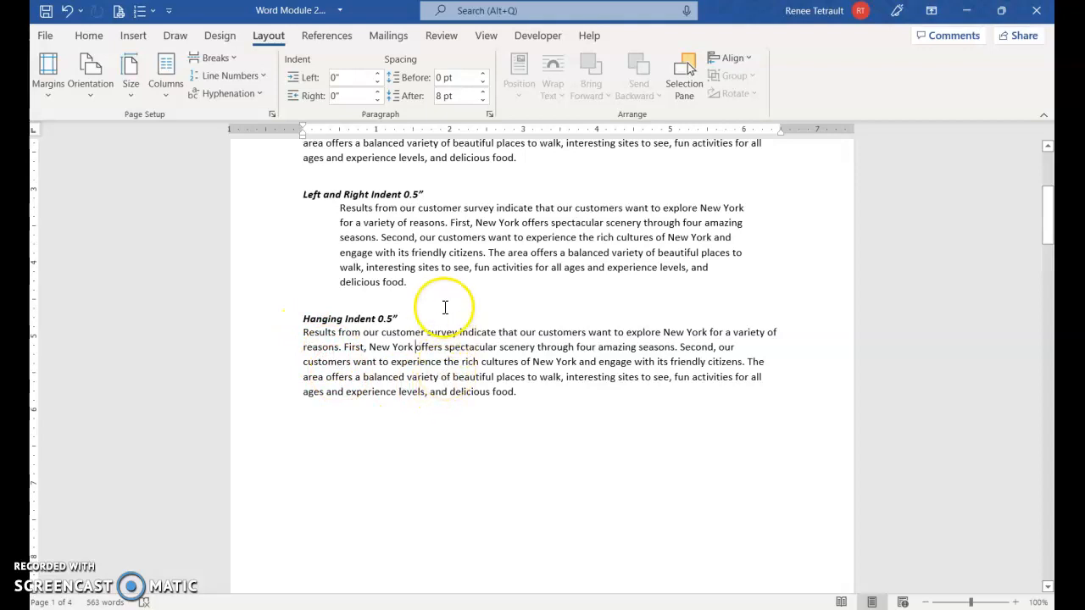
{"action": "left_click", "coordinate": [491, 118]}
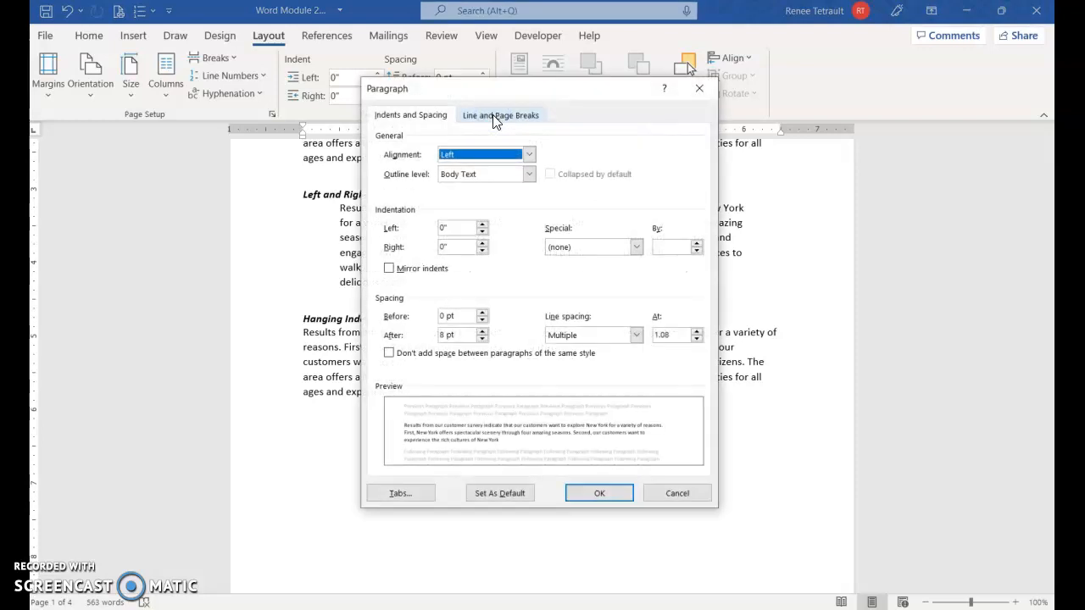
{"action": "left_click", "coordinate": [636, 247]}
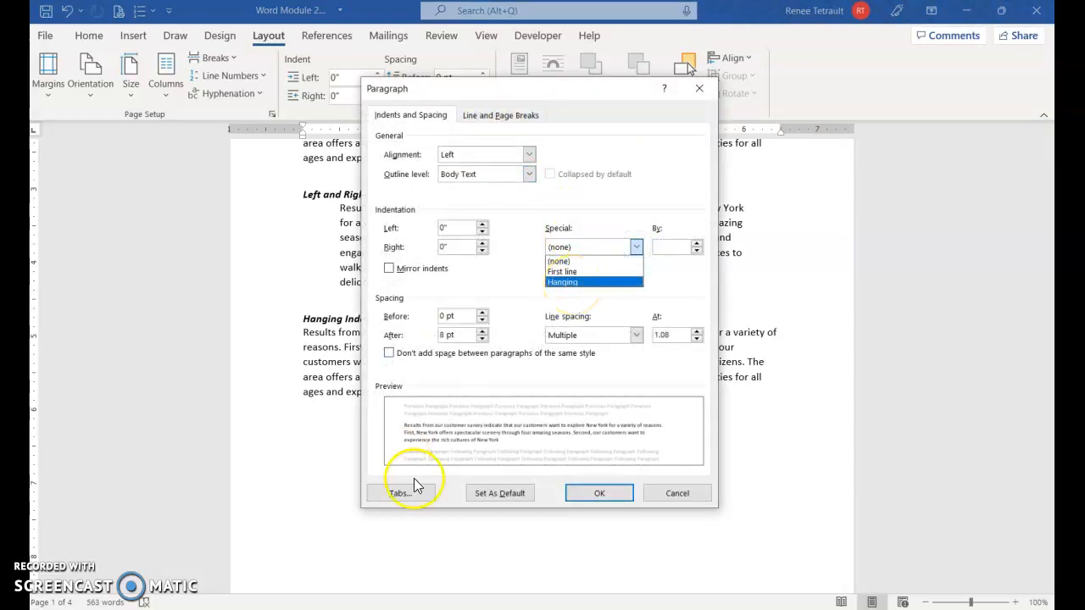
{"action": "left_click", "coordinate": [615, 285]}
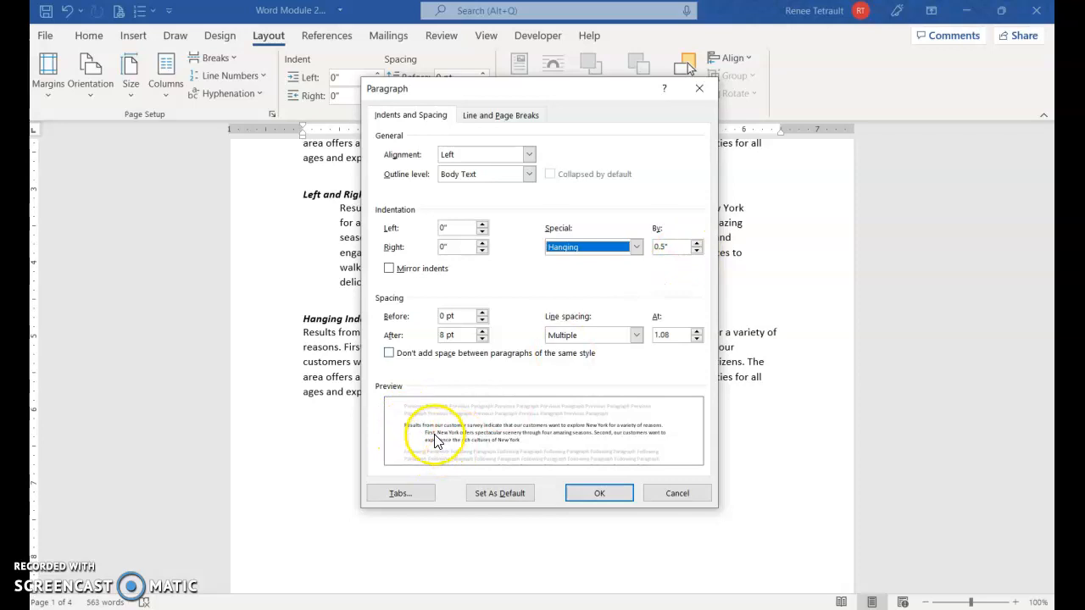
{"action": "left_click", "coordinate": [587, 496]}
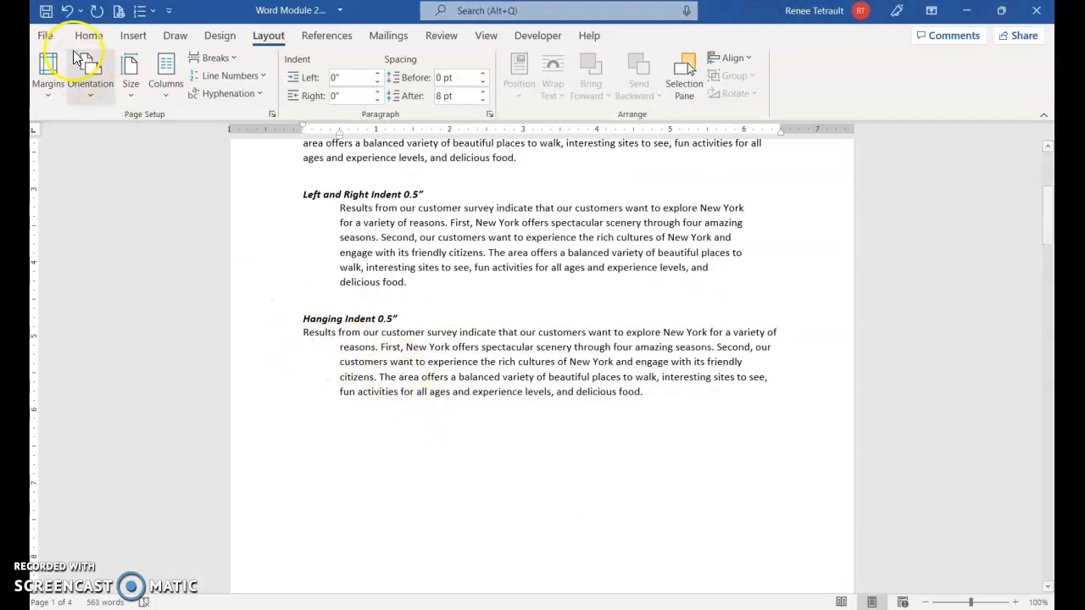
{"action": "left_click", "coordinate": [67, 11]}
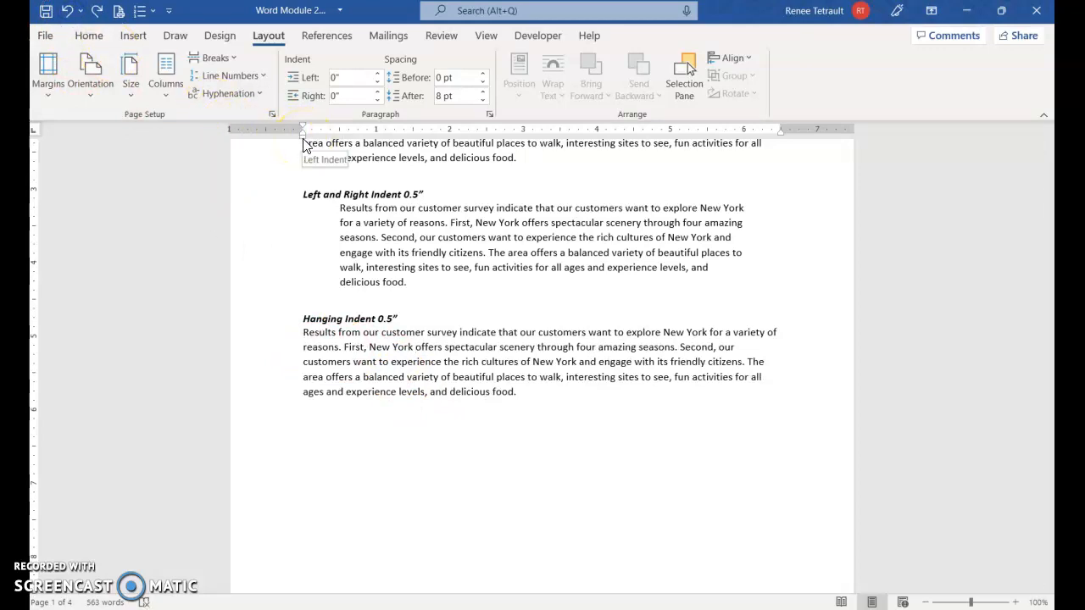
Create a 0.5" hanging indent for the "Hanging Indent 0.5"" paragraph with the ruler markers, and undo it
{"action": "mouse_move", "coordinate": [302, 139]}
{"action": "left_mouse_down"}
{"action": "mouse_move", "coordinate": [344, 146]}
{"action": "mouse_move", "coordinate": [303, 143]}
{"action": "mouse_move", "coordinate": [301, 133]}
{"action": "mouse_move", "coordinate": [329, 129]}
{"action": "mouse_move", "coordinate": [305, 129]}
{"action": "left_mouse_up"}
{"action": "left_click_drag", "start_coordinate": [305, 133], "coordinate": [338, 134]}
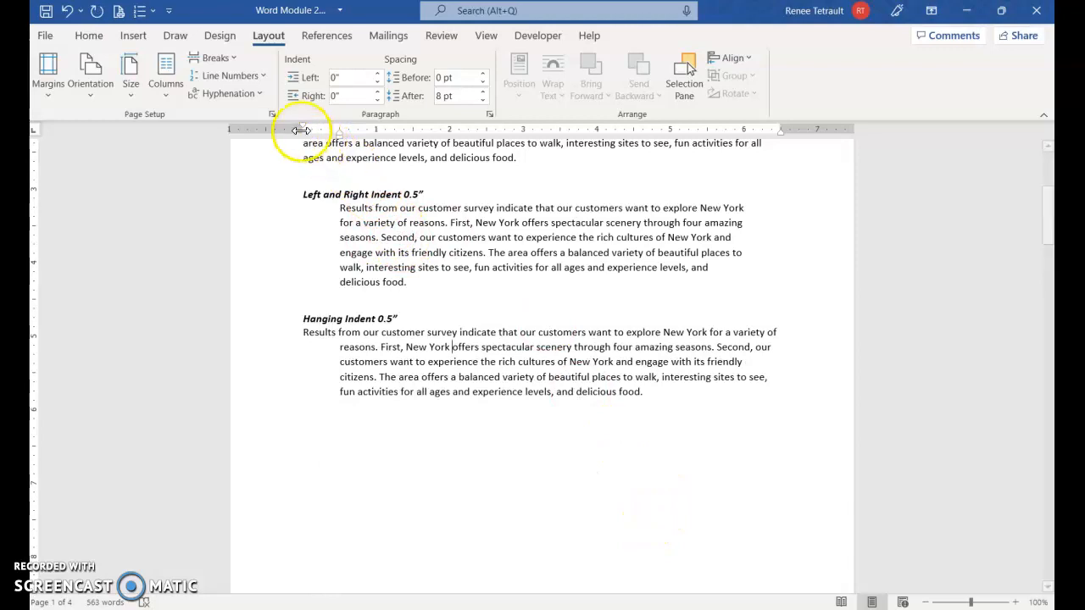
{"action": "left_click", "coordinate": [69, 11]}
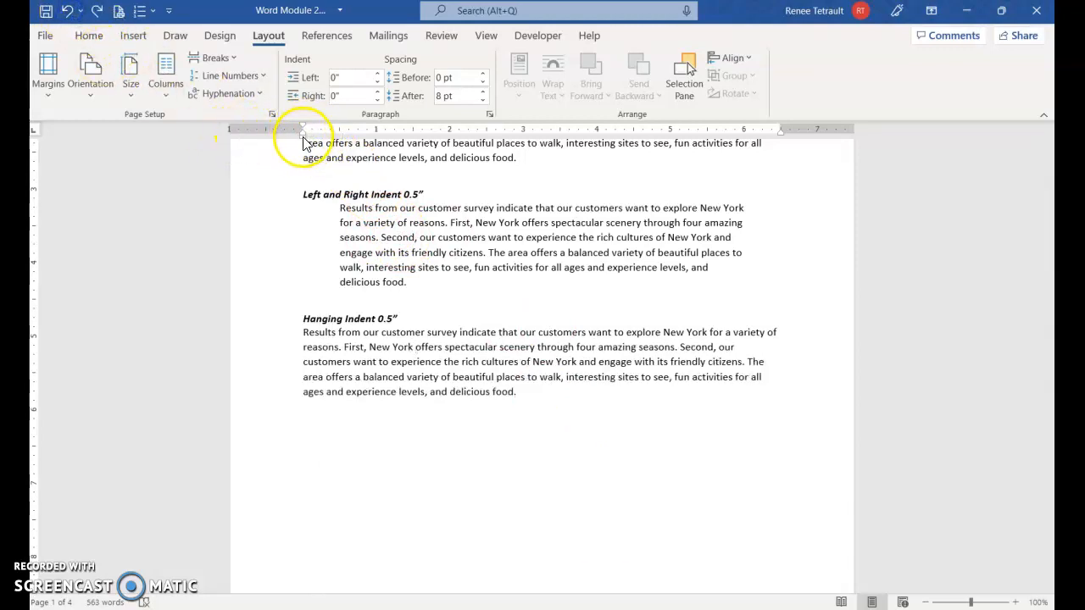
Repeat the hanging indent on the ruler by shifting the left indent and returning the first line to the margin, and undo all these changes
{"action": "mouse_move", "coordinate": [303, 135]}
{"action": "left_mouse_down"}
{"action": "mouse_move", "coordinate": [342, 140]}
{"action": "mouse_move", "coordinate": [338, 127]}
{"action": "mouse_move", "coordinate": [302, 128]}
{"action": "left_mouse_up"}
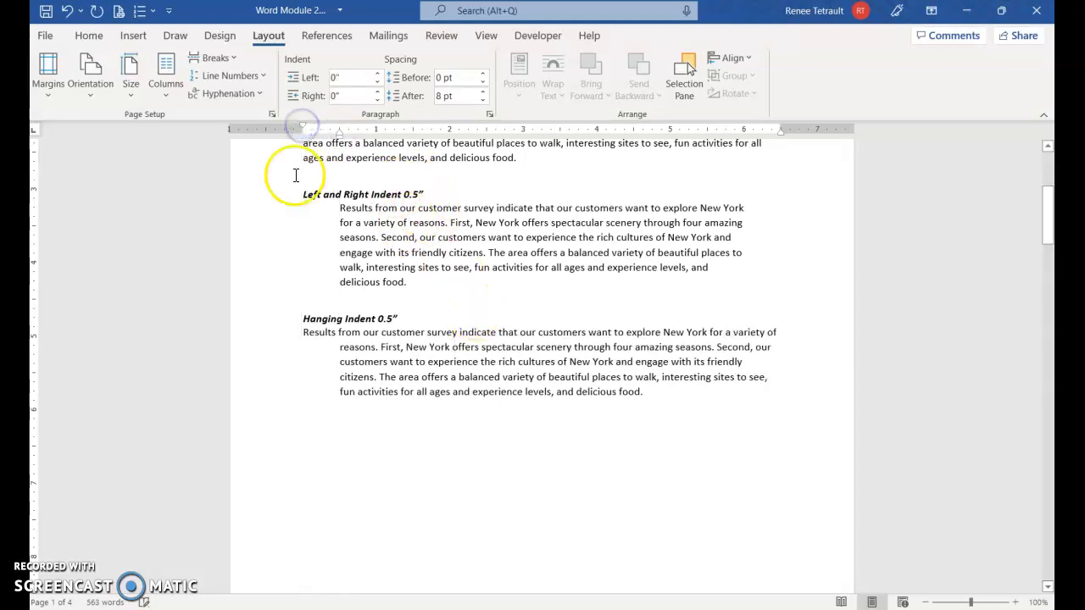
{"action": "left_click", "coordinate": [69, 12]}
{"action": "left_click", "coordinate": [69, 13]}
{"action": "left_click", "coordinate": [69, 13]}
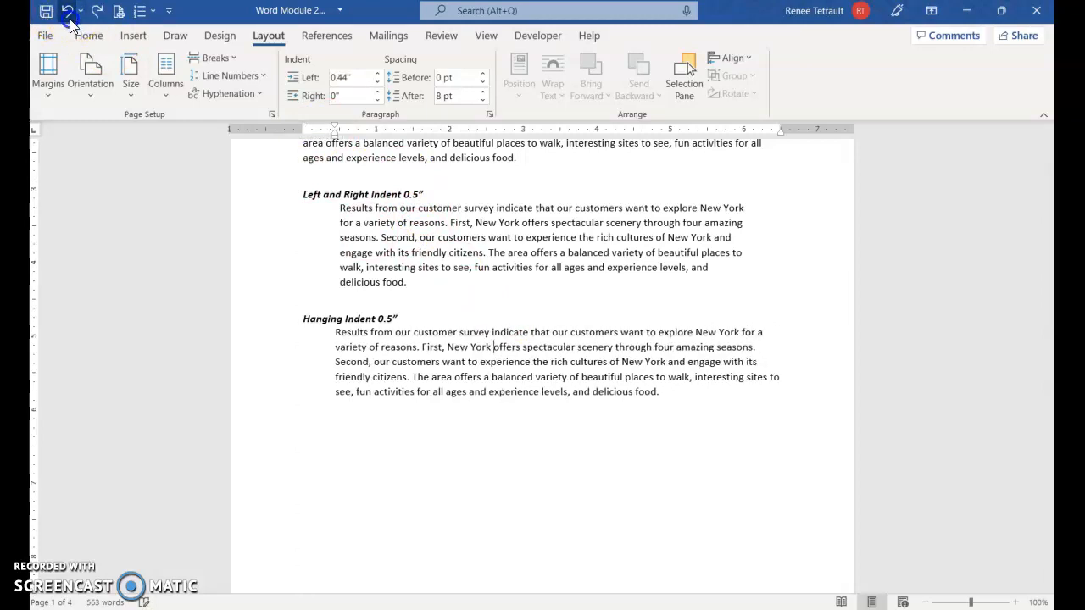
{"action": "left_click", "coordinate": [69, 13]}
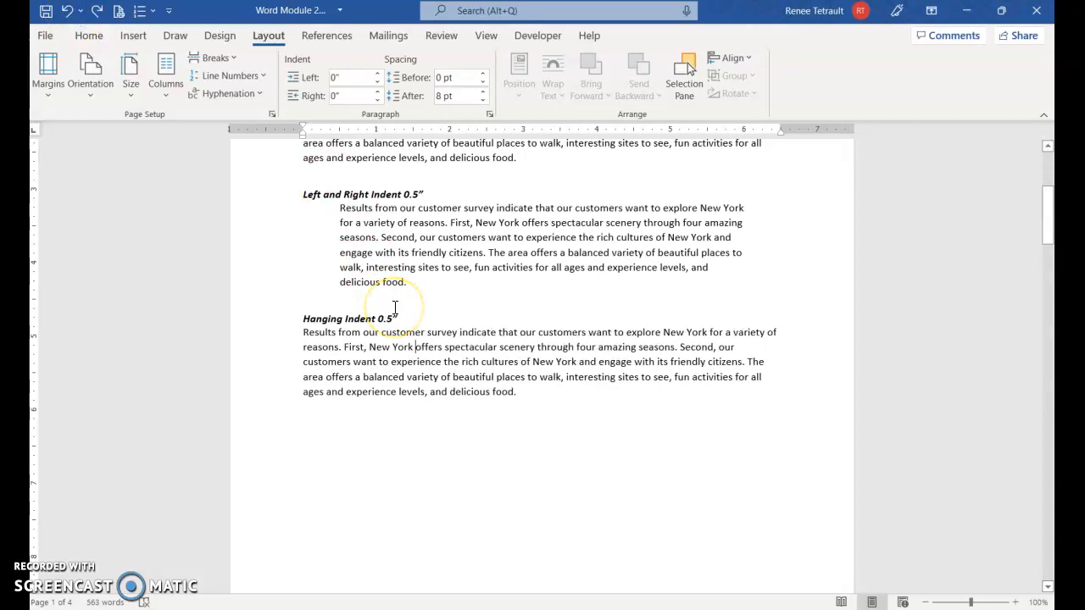
Apply a hanging indent to the paragraph under "Hanging Indent 0.5"" with the keyboard command, increase it to 1.5", and reduce it to 0.5"
{"action": "key", "text": "ctrl+t"}
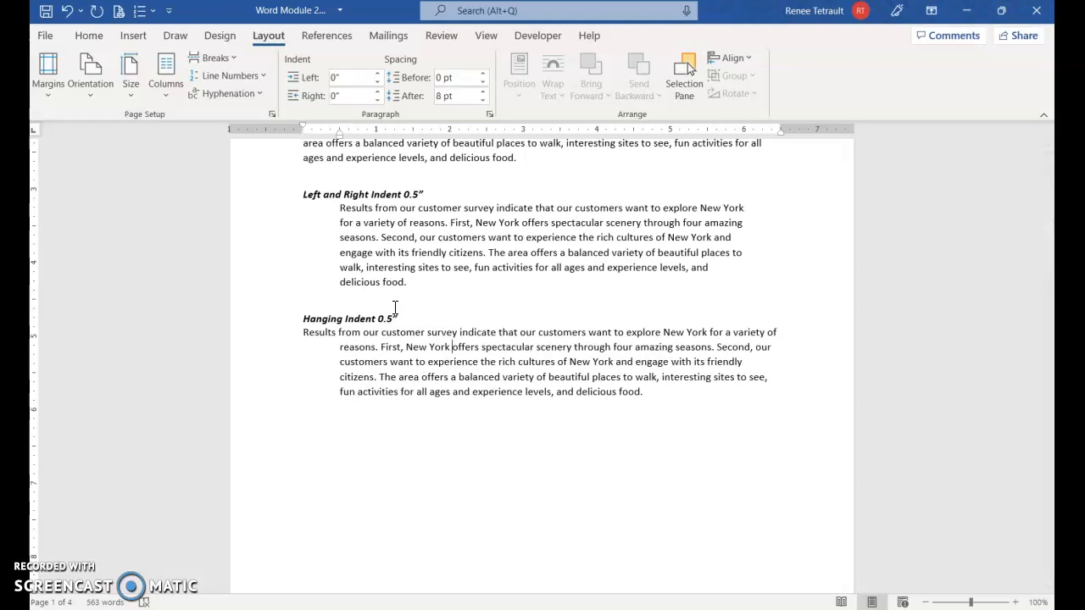
{"action": "key", "text": "ctrl+t"}
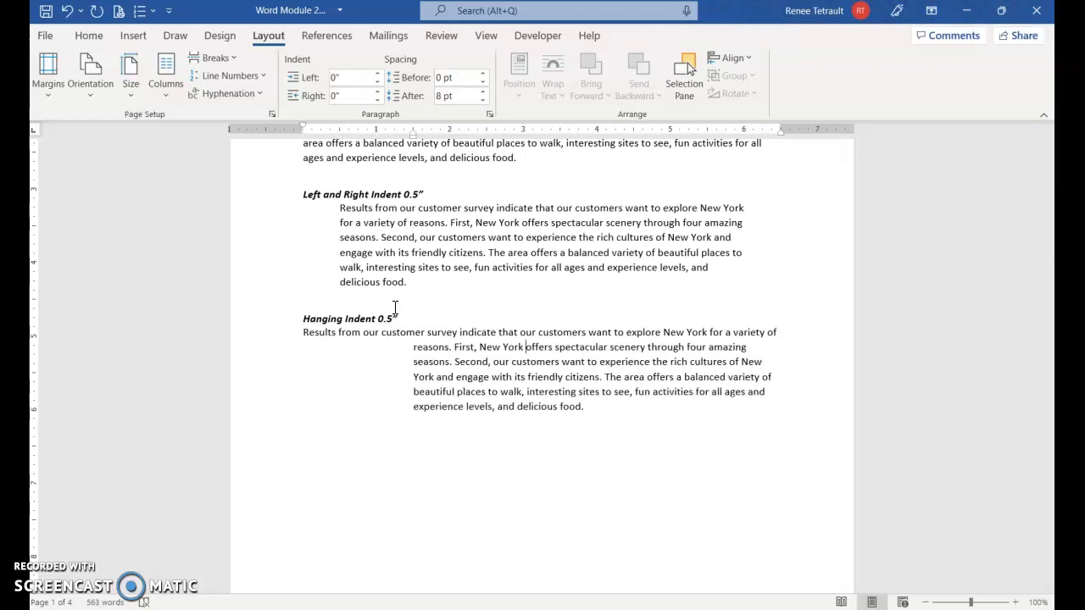
{"action": "key", "text": "ctrl+shift+t"}
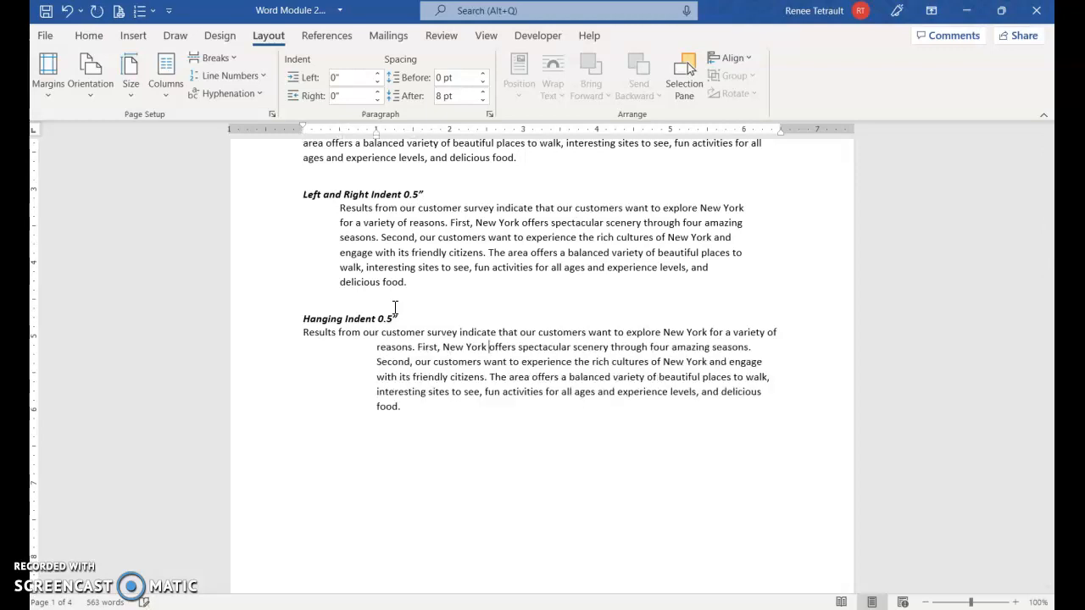
{"action": "key", "text": "ctrl+shift+t"}
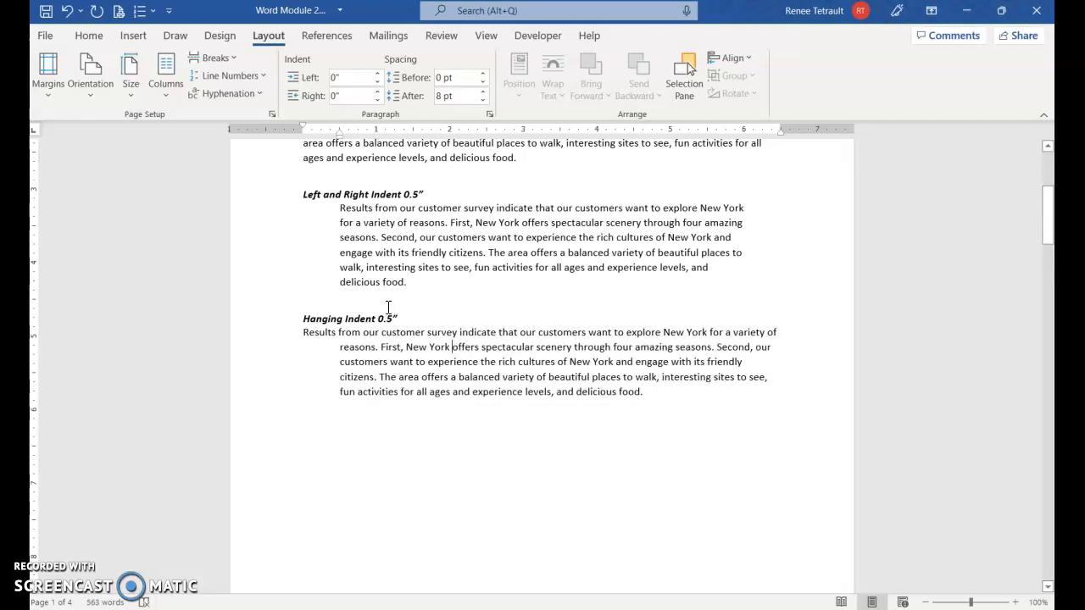
Review the indented sample paragraphs and compare their indent markers on the ruler
{"action": "scroll", "coordinate": [592, 386], "scroll_direction": "up", "scroll_amount": 1}
{"action": "left_click", "coordinate": [589, 385]}
{"action": "scroll", "coordinate": [567, 399], "scroll_direction": "up", "scroll_amount": 3}
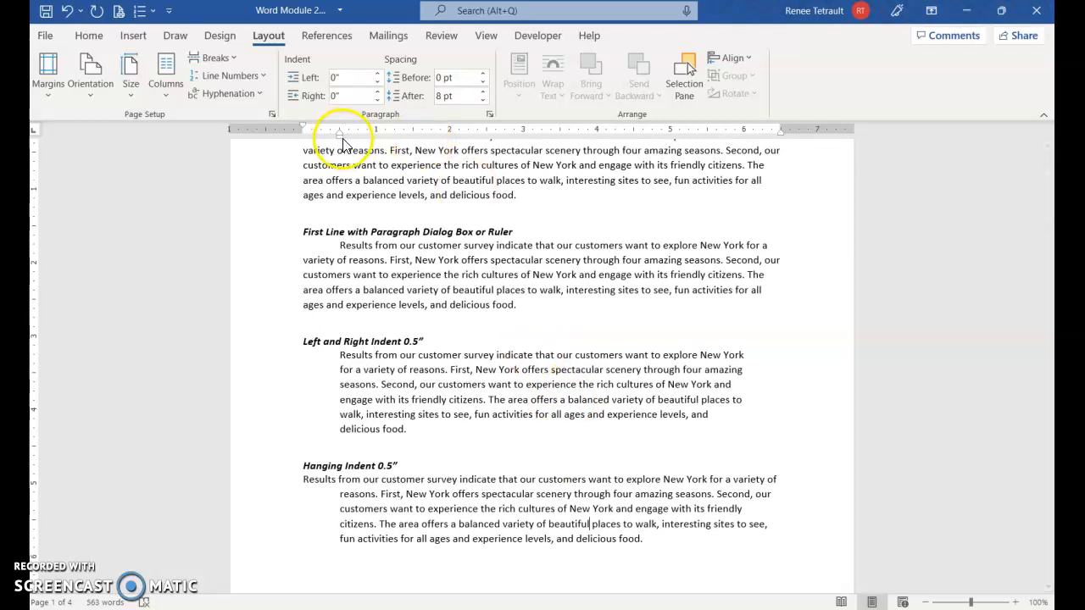
{"action": "scroll", "coordinate": [528, 314], "scroll_direction": "up", "scroll_amount": 1}
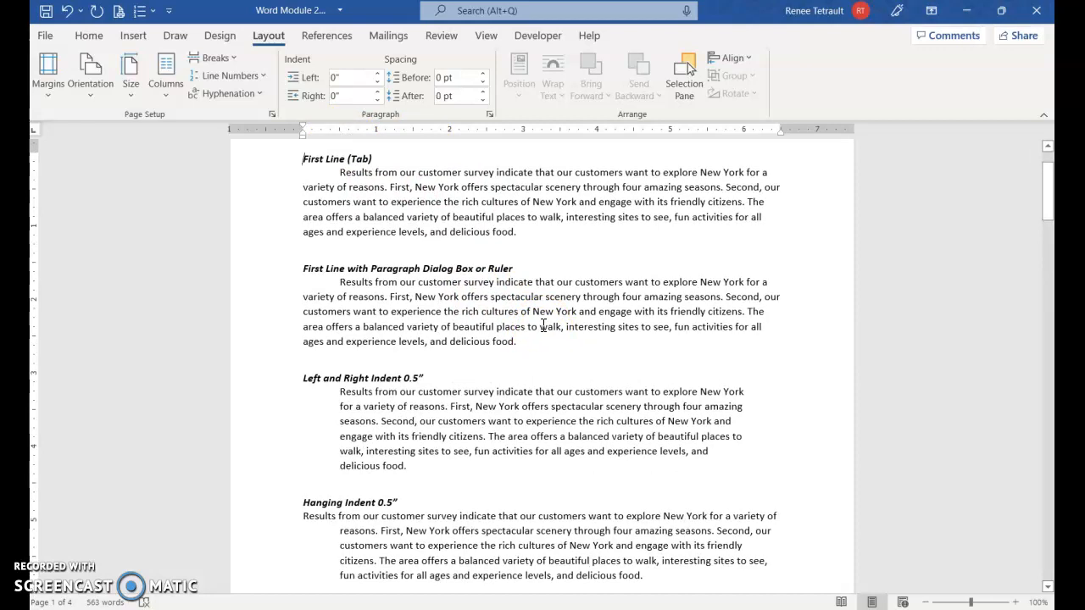
{"action": "scroll", "coordinate": [544, 325], "scroll_direction": "up", "scroll_amount": 2}
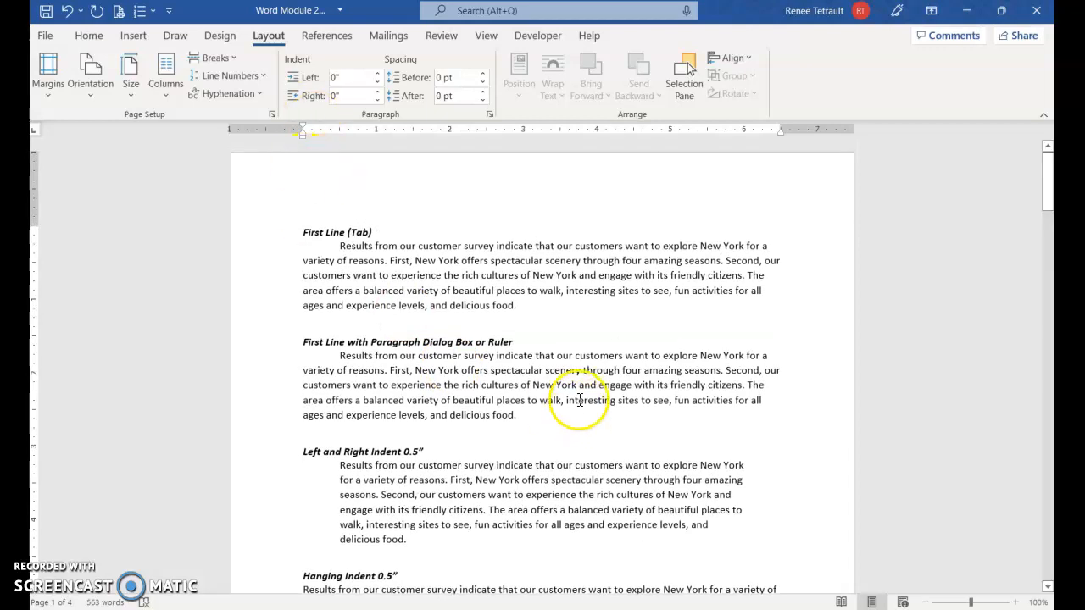
{"action": "scroll", "coordinate": [572, 510], "scroll_direction": "down", "scroll_amount": 2}
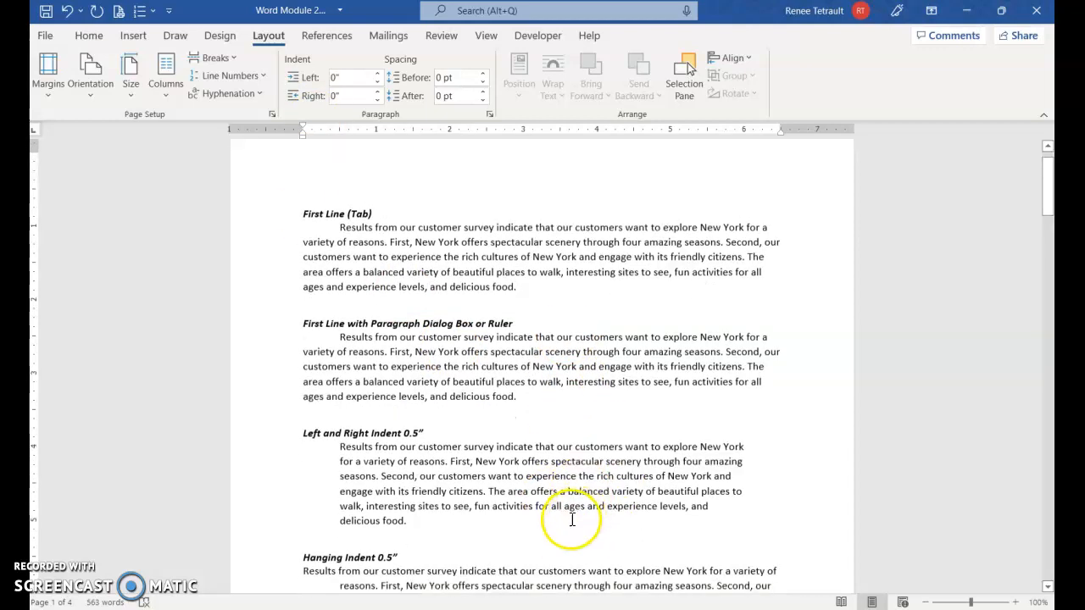
{"action": "left_click", "coordinate": [523, 420]}
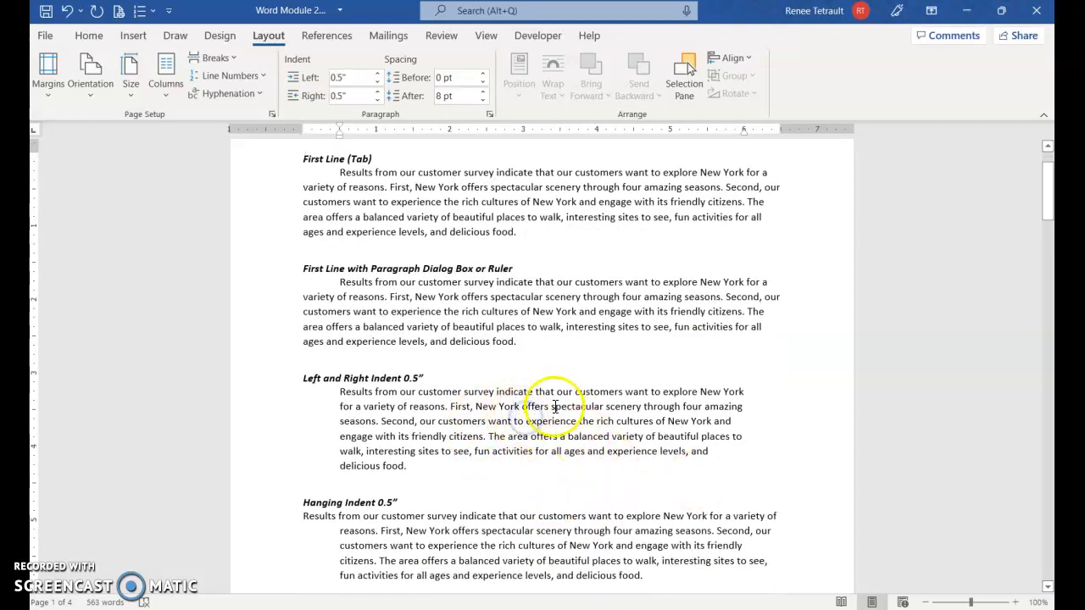
{"action": "scroll", "coordinate": [530, 395], "scroll_direction": "down", "scroll_amount": 1}
{"action": "left_click", "coordinate": [522, 383]}
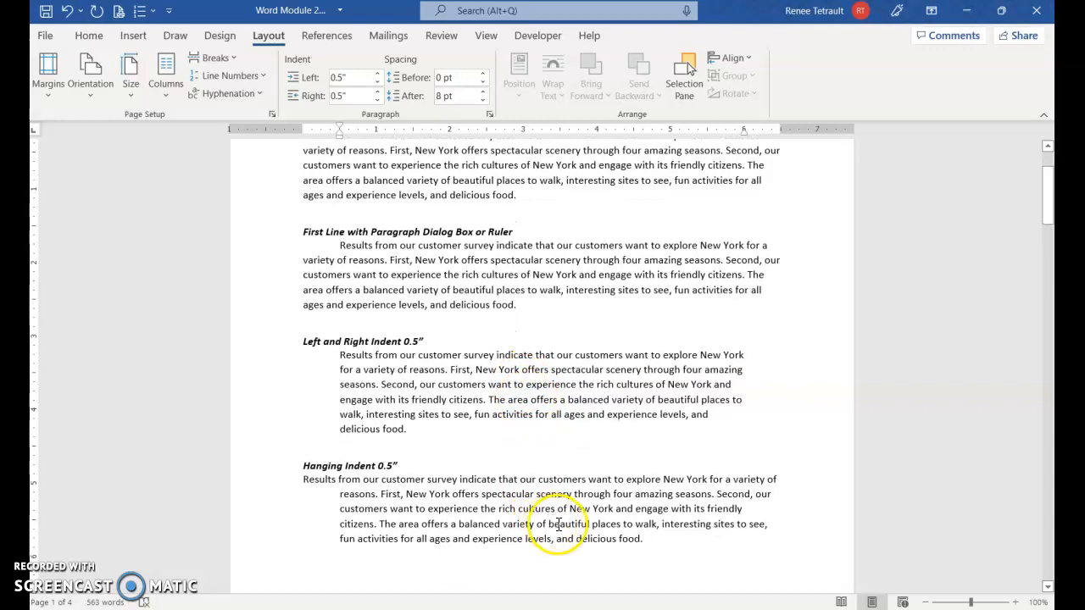
{"action": "mouse_move", "coordinate": [464, 604]}
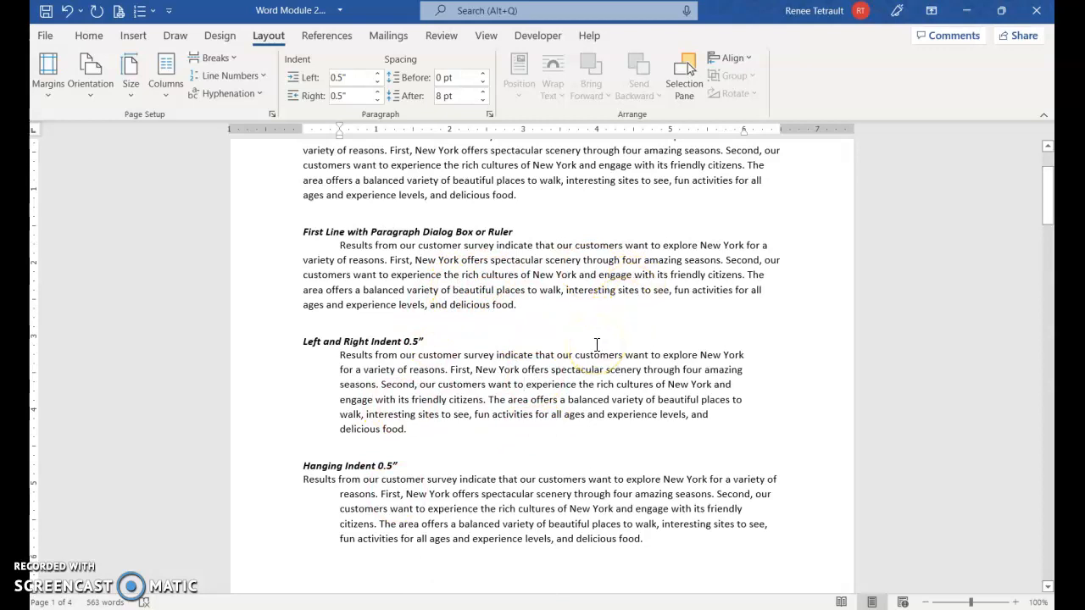
Right-align the "First Line (Tab)" heading at the start of the document and return it to left alignment
{"action": "key", "text": "ctrl+Home"}
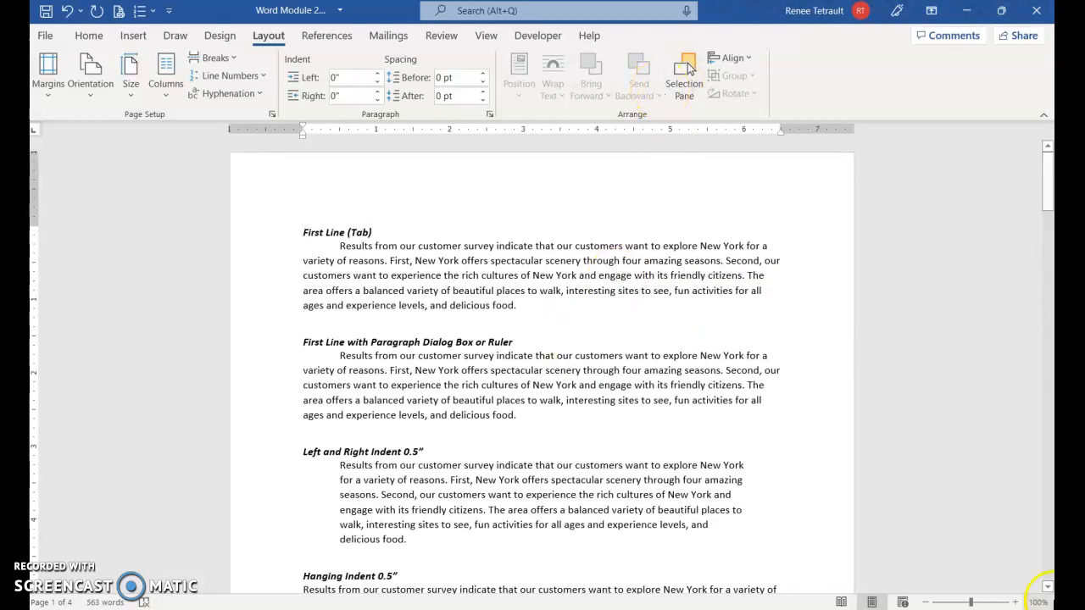
{"action": "key", "text": "ctrl+r"}
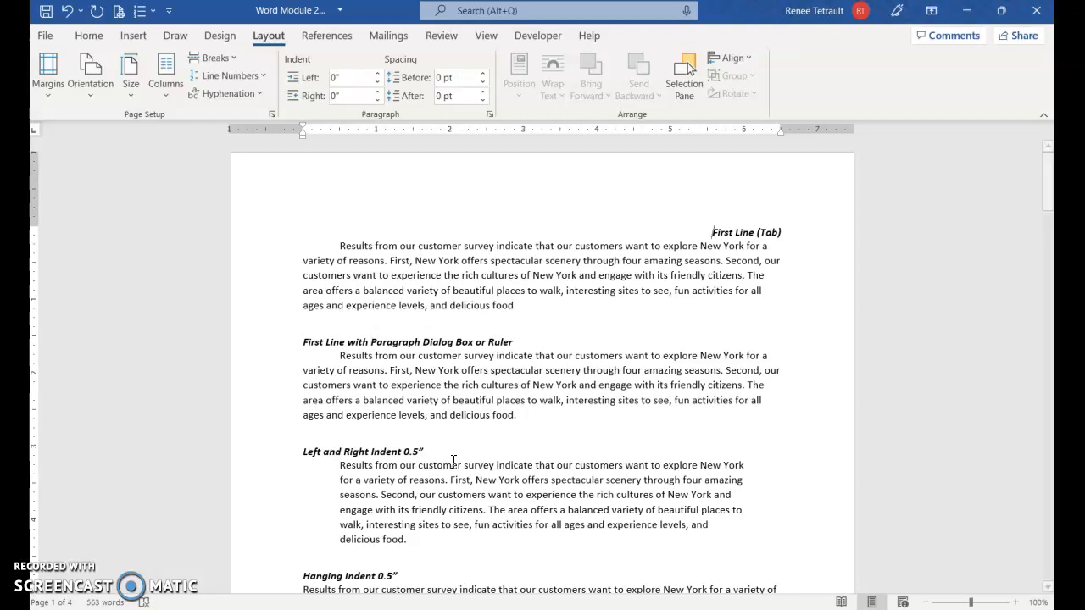
{"action": "key", "text": "ctrl+l"}
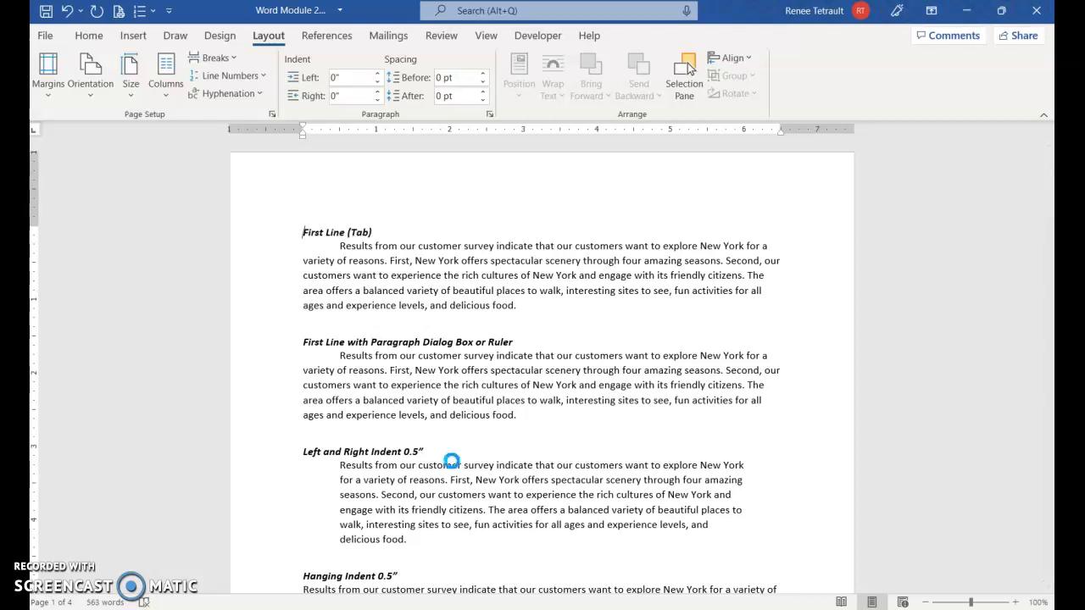
Replace all occurrences of "York" with "England" throughout the document and close the Find and Replace dialog
{"action": "key", "text": "ctrl+h"}
{"action": "type", "text": "York"}
{"action": "key", "text": "Tab"}
{"action": "type", "text": "England"}
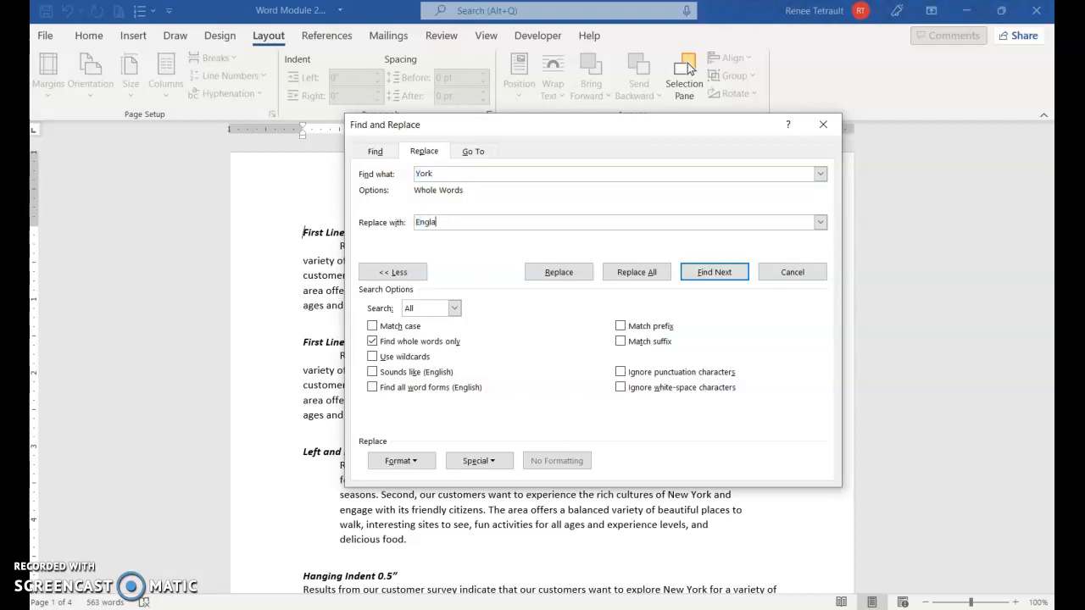
{"action": "left_click", "coordinate": [653, 272]}
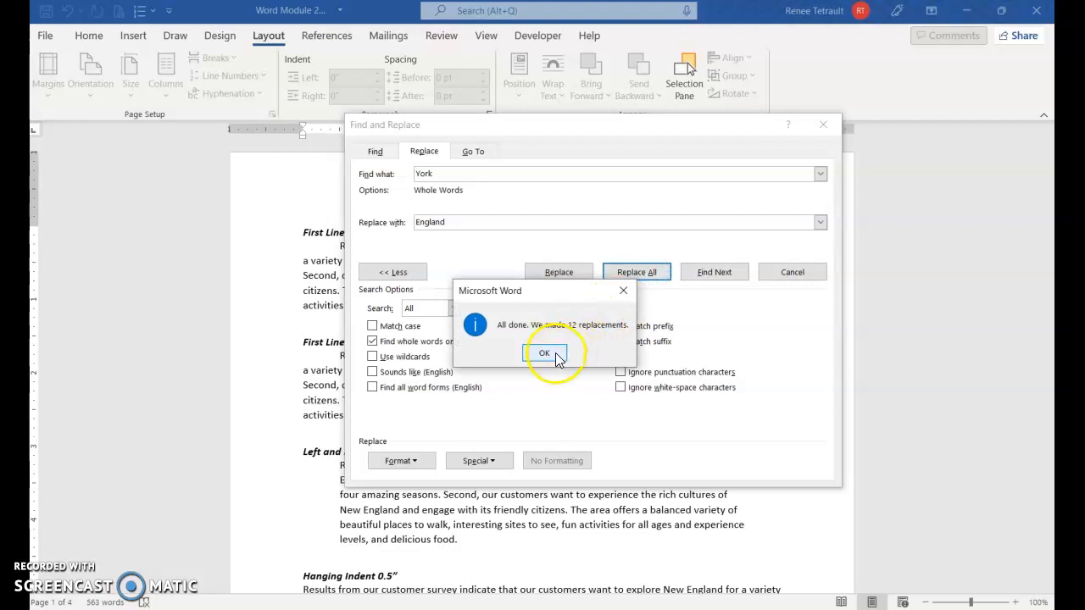
{"action": "left_click", "coordinate": [543, 352]}
{"action": "left_click", "coordinate": [792, 272]}
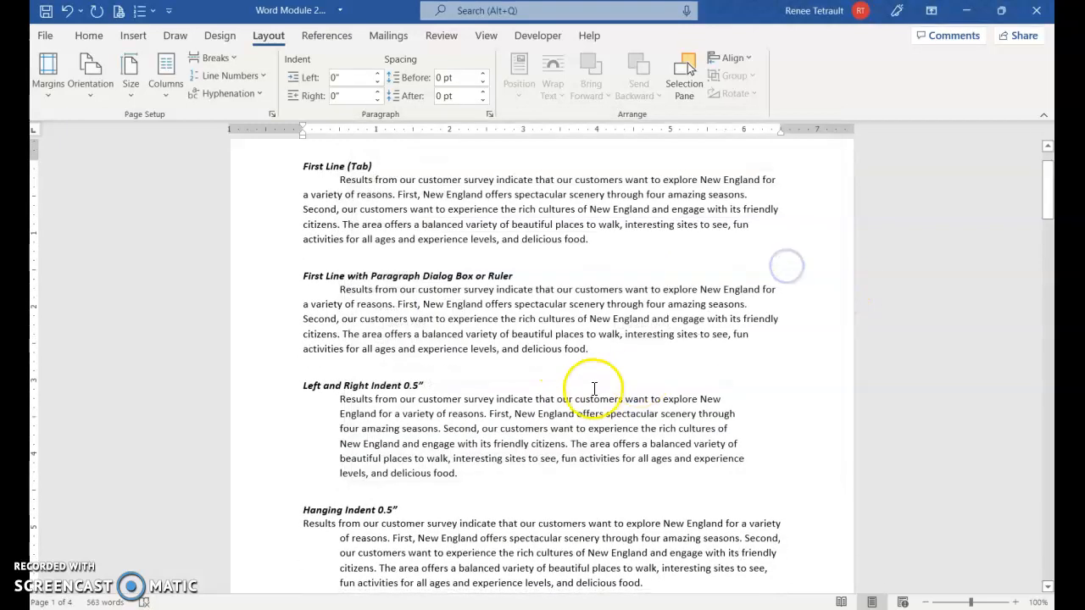